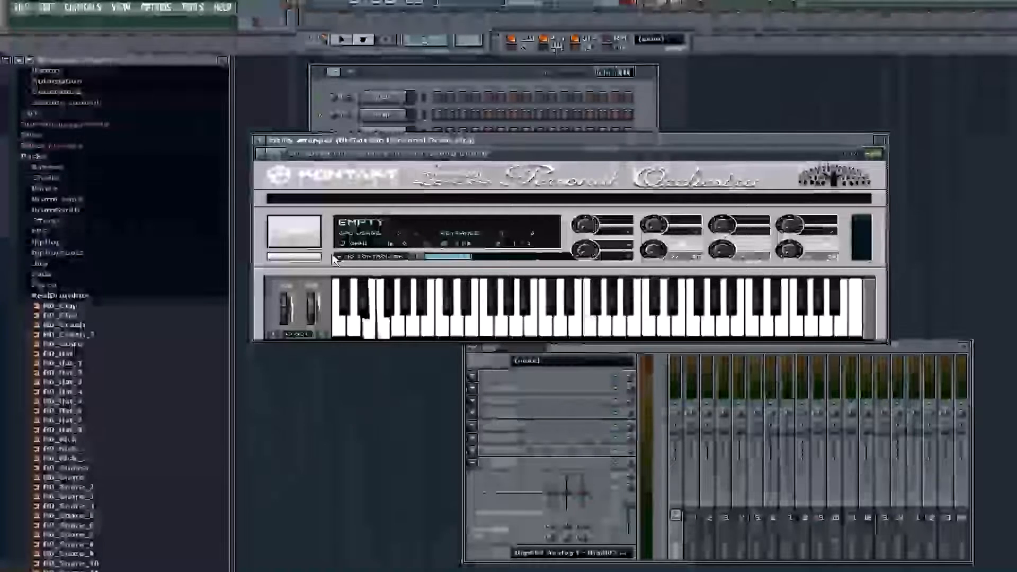
# Load the dry Full Organ instrument from the pipe organ group into the empty Personal Orchestra slot
pyautogui.click(311, 257)
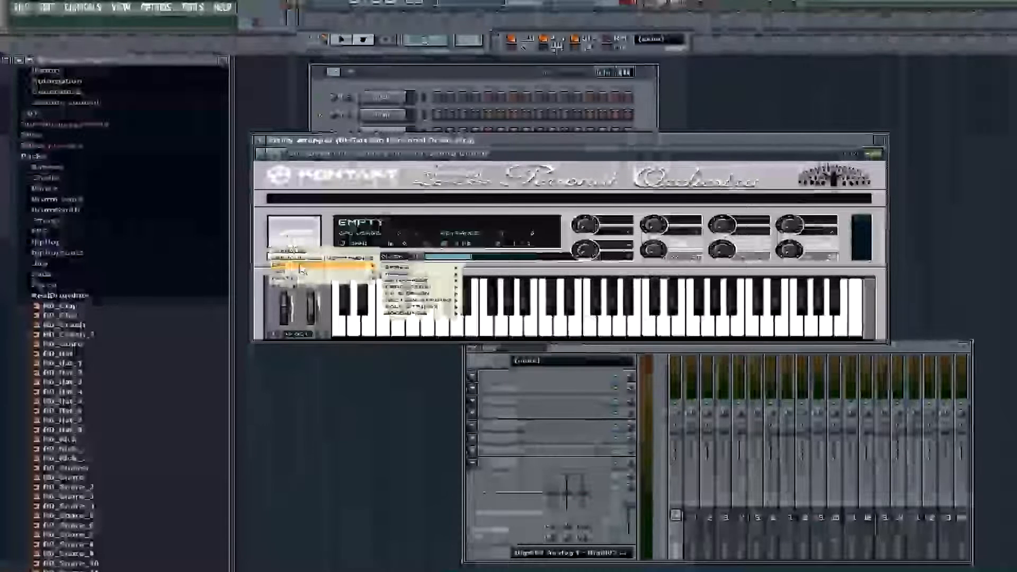
pyautogui.moveTo(314, 272)
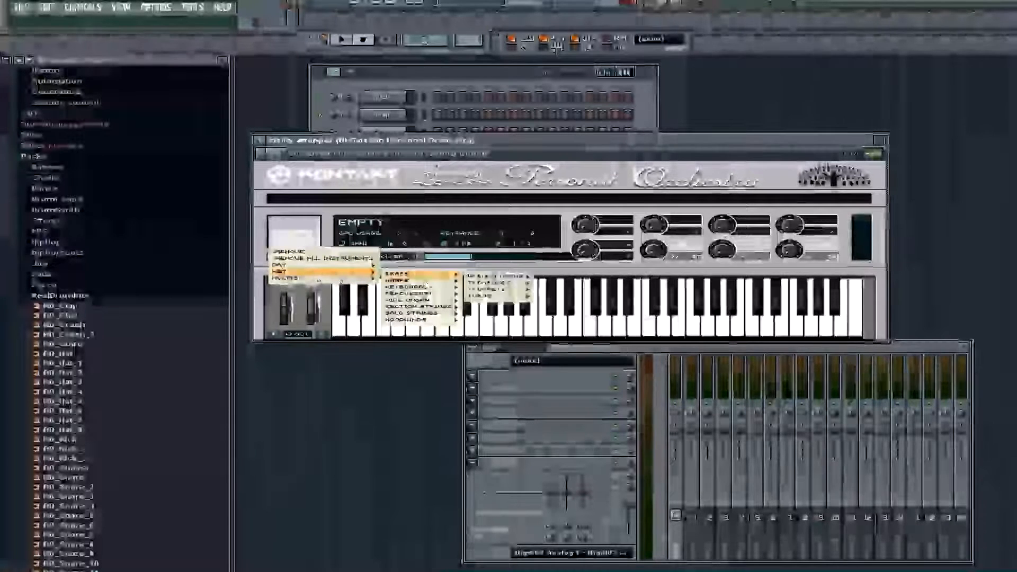
pyautogui.moveTo(434, 281)
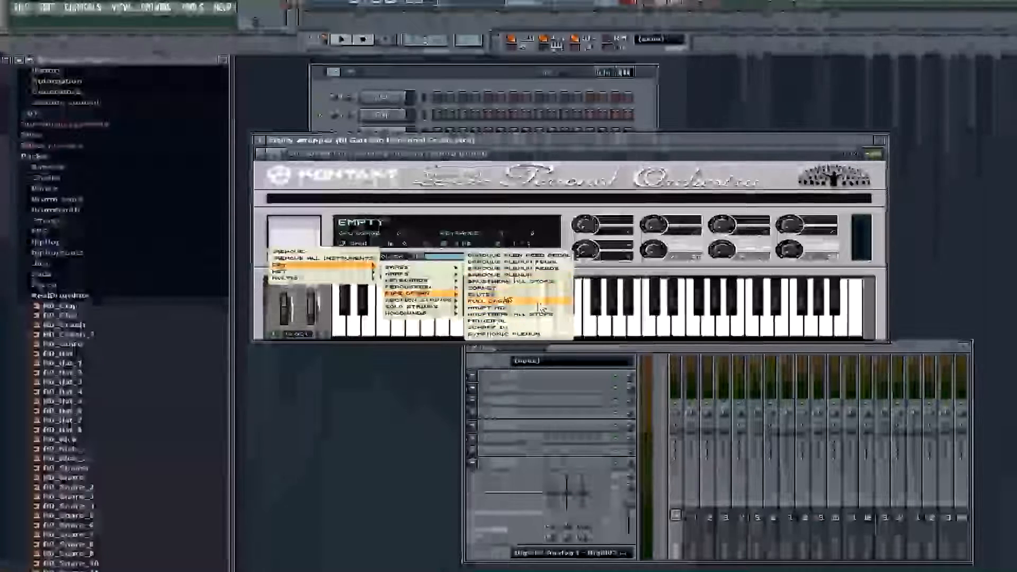
pyautogui.click(506, 300)
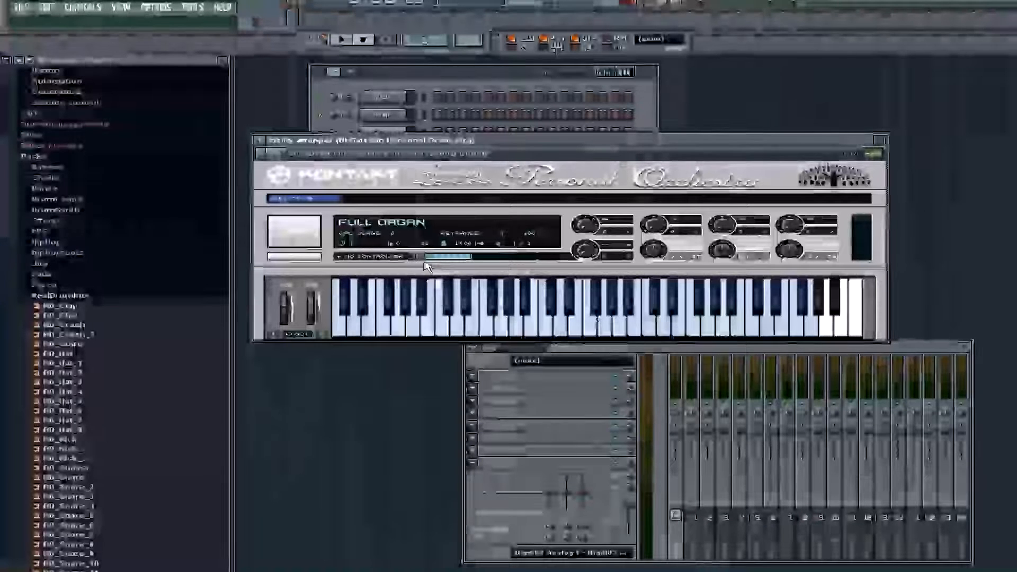
# Move the Personal Orchestra window clear of the step sequencer and load the wet Steinway Piano Lite keyboard instrument
pyautogui.moveTo(494, 142); pyautogui.dragTo(490, 240)
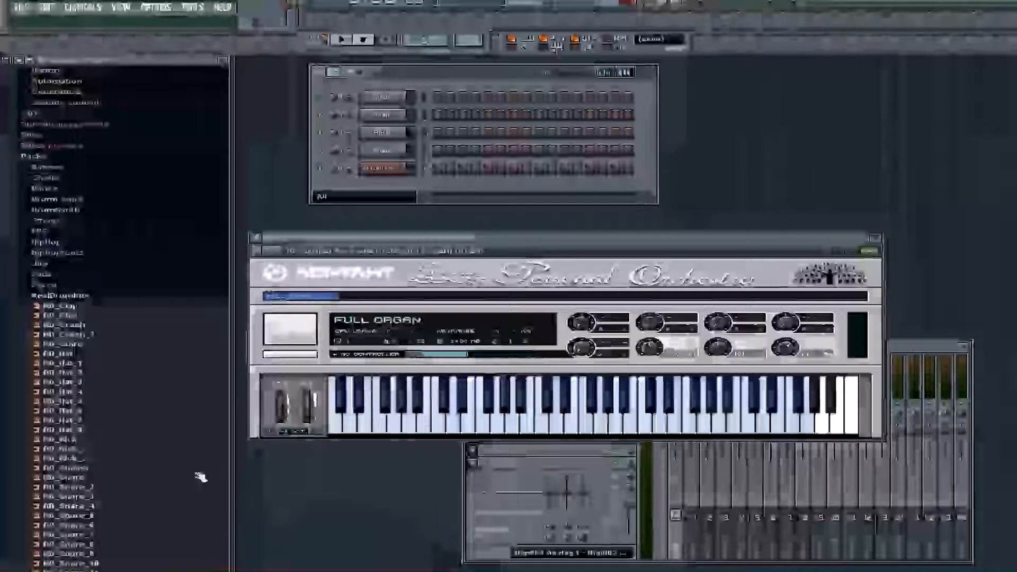
pyautogui.moveTo(567, 243); pyautogui.dragTo(587, 250)
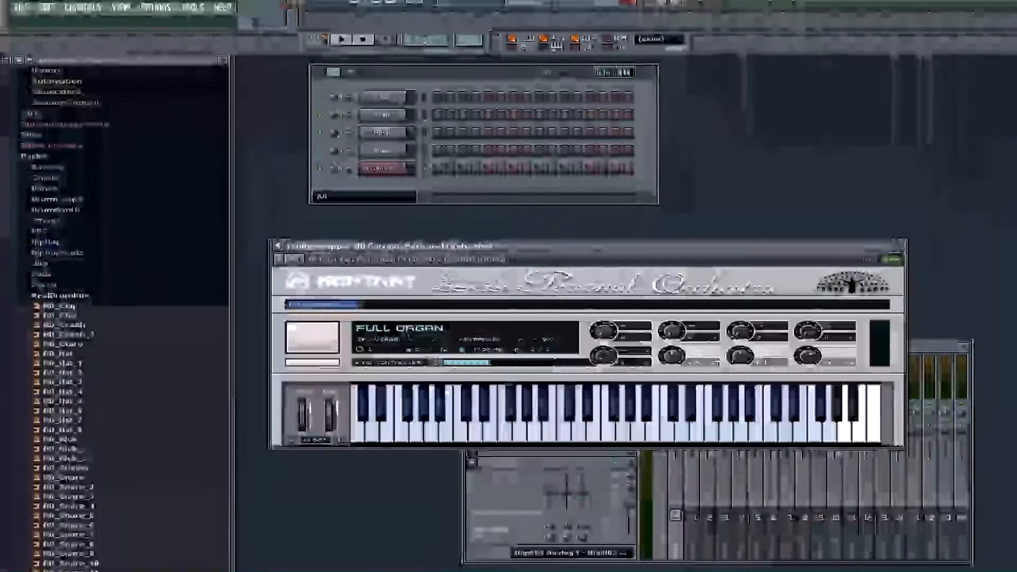
pyautogui.click(324, 360)
pyautogui.moveTo(344, 377)
pyautogui.moveTo(450, 395)
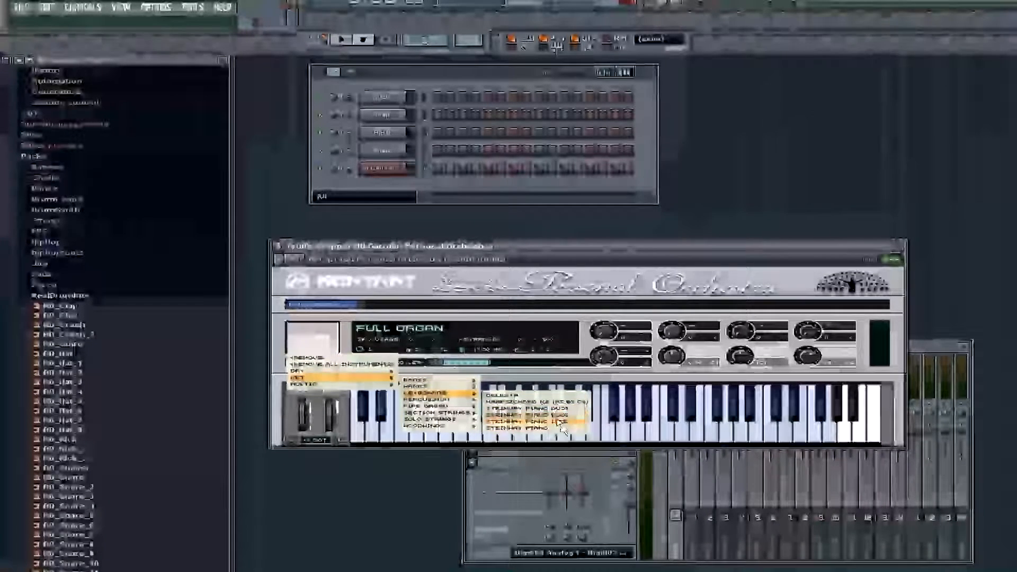
pyautogui.click(561, 422)
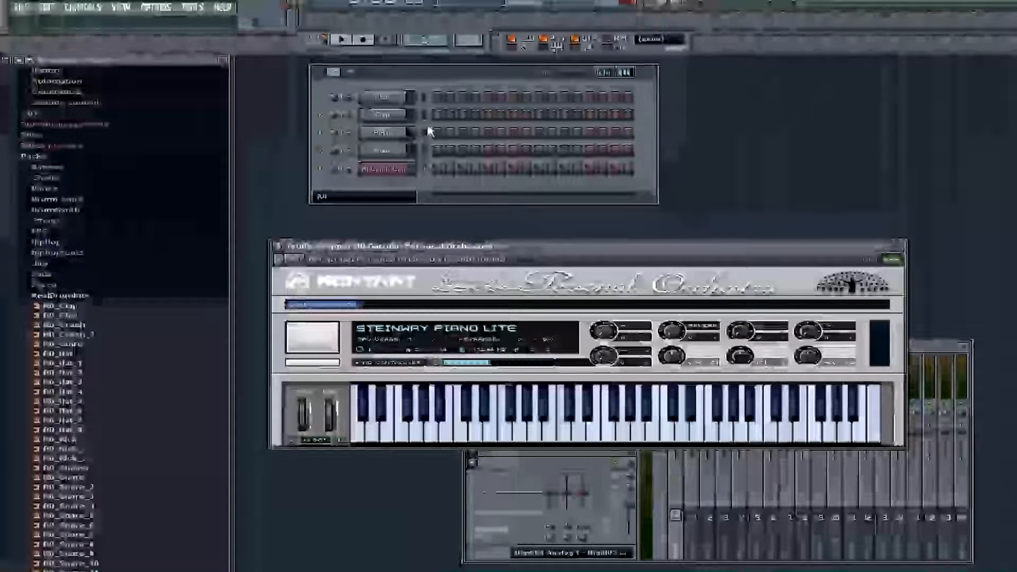
# Record a short piano take into the current pattern, turn recording off and play the take back
pyautogui.click(427, 100)
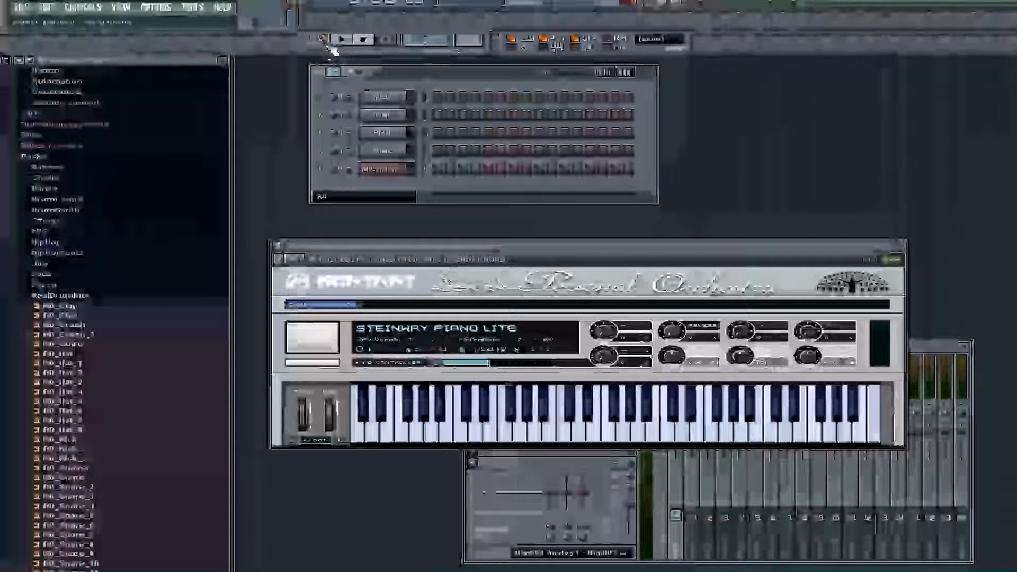
pyautogui.click(345, 40)
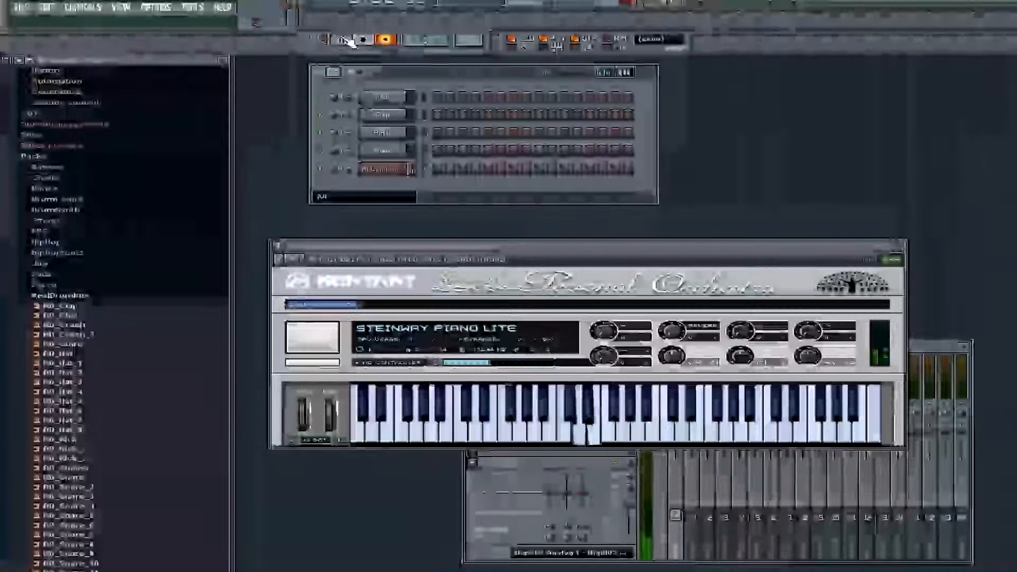
pyautogui.click(363, 40)
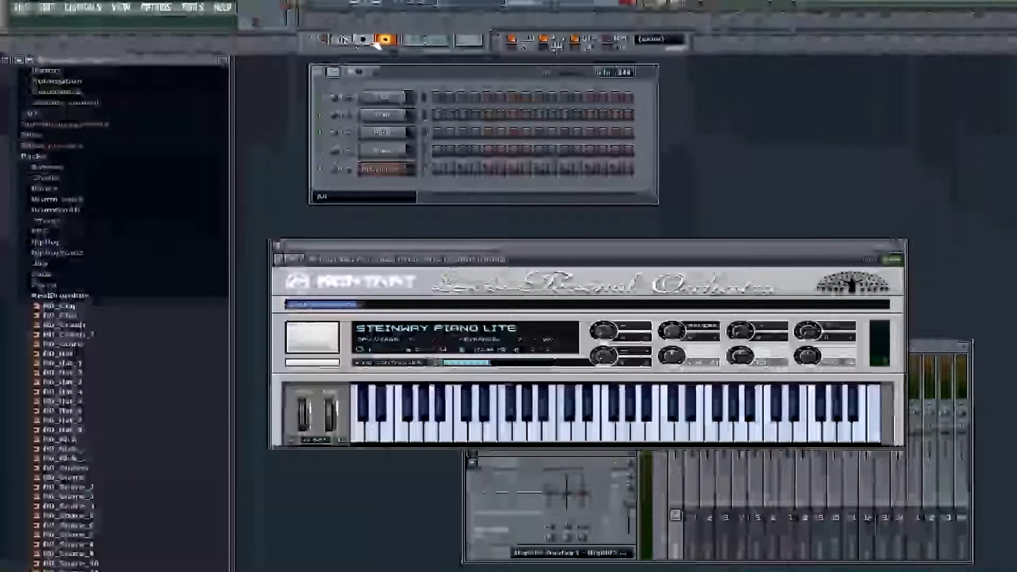
pyautogui.click(386, 40)
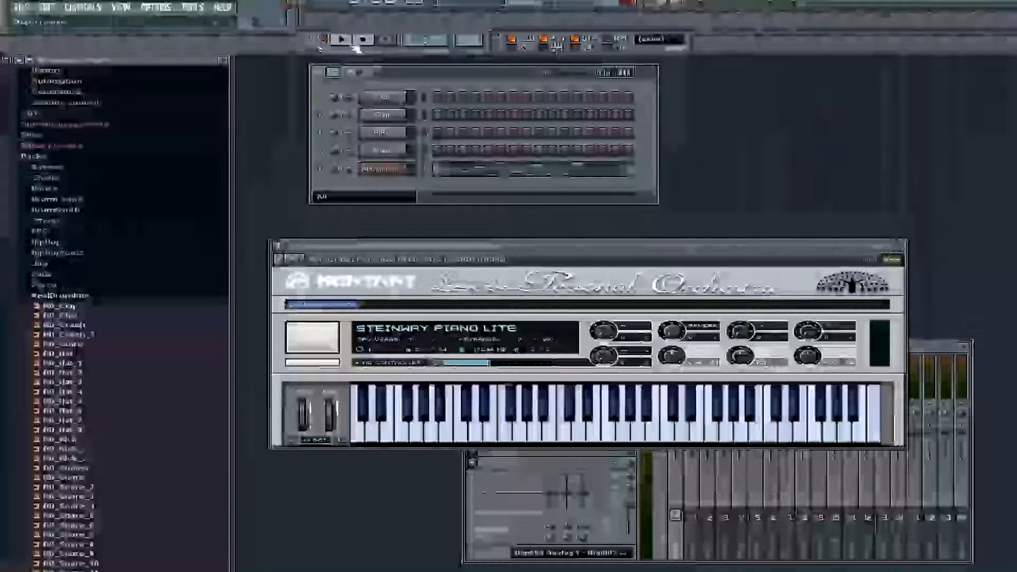
pyautogui.click(341, 40)
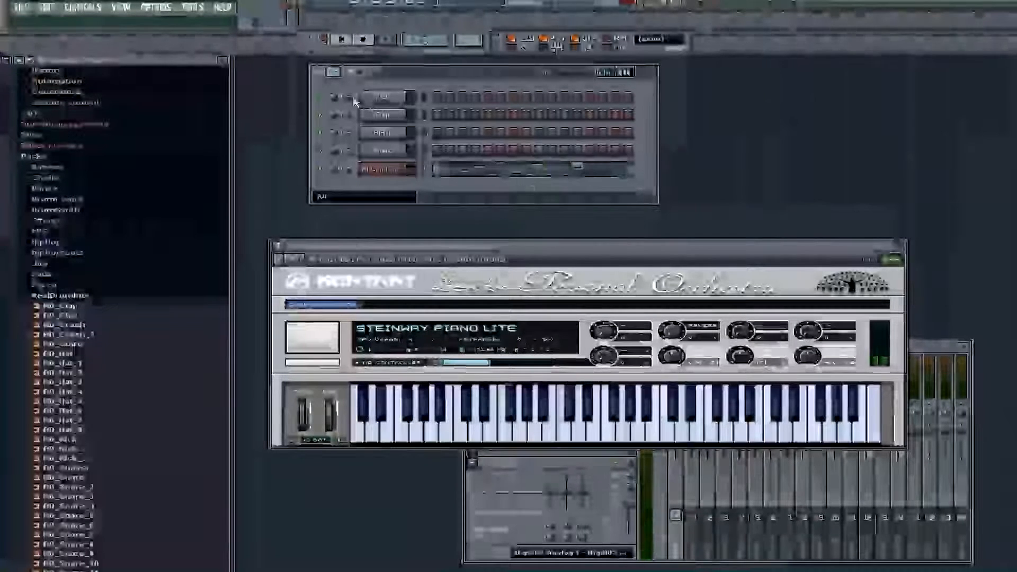
# Open the recorded piano take in the piano roll, quantize its notes and listen to the result
pyautogui.click(469, 171)
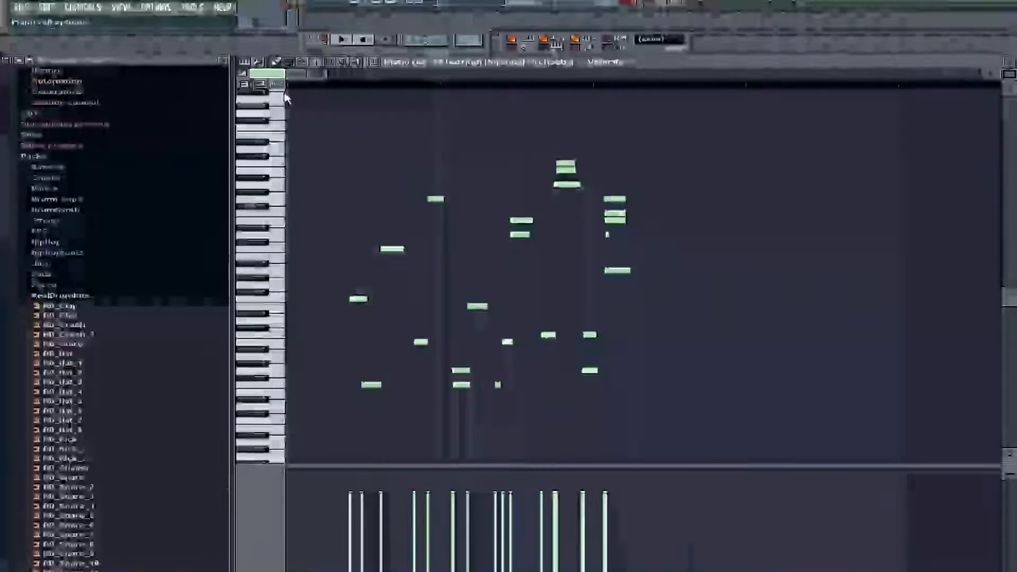
pyautogui.hotkey('ctrl', 'q')
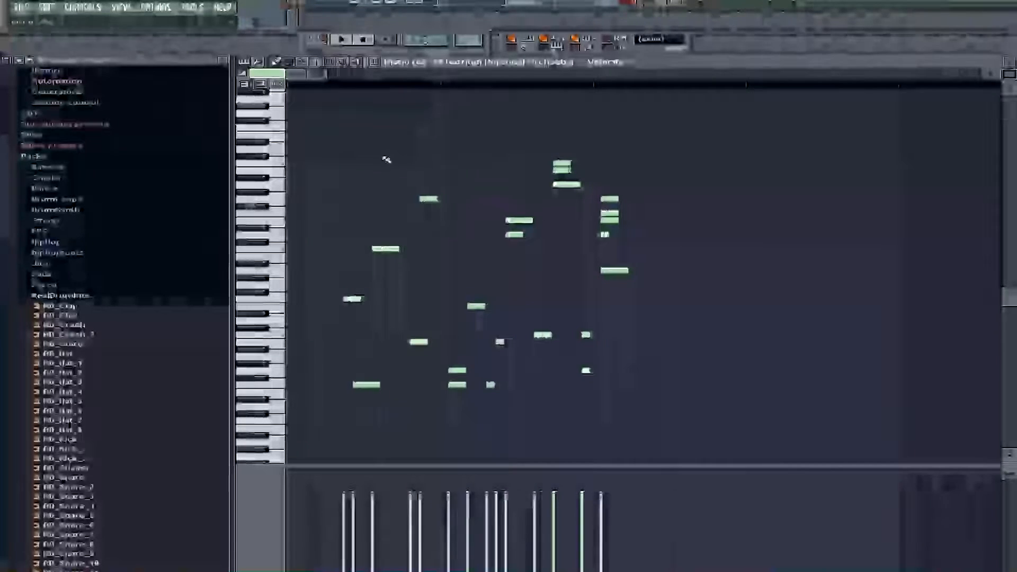
pyautogui.press('space')
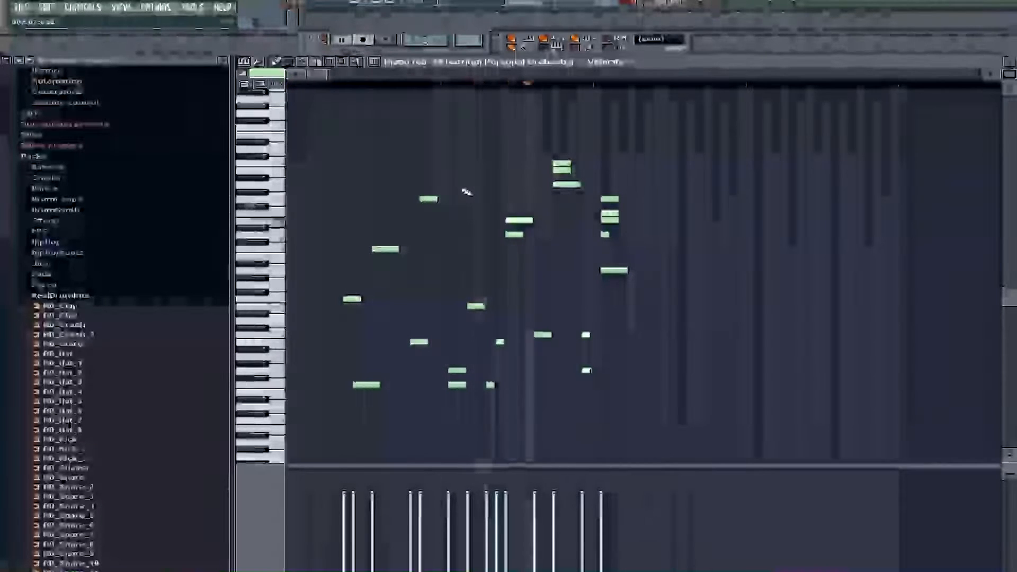
pyautogui.press('space')
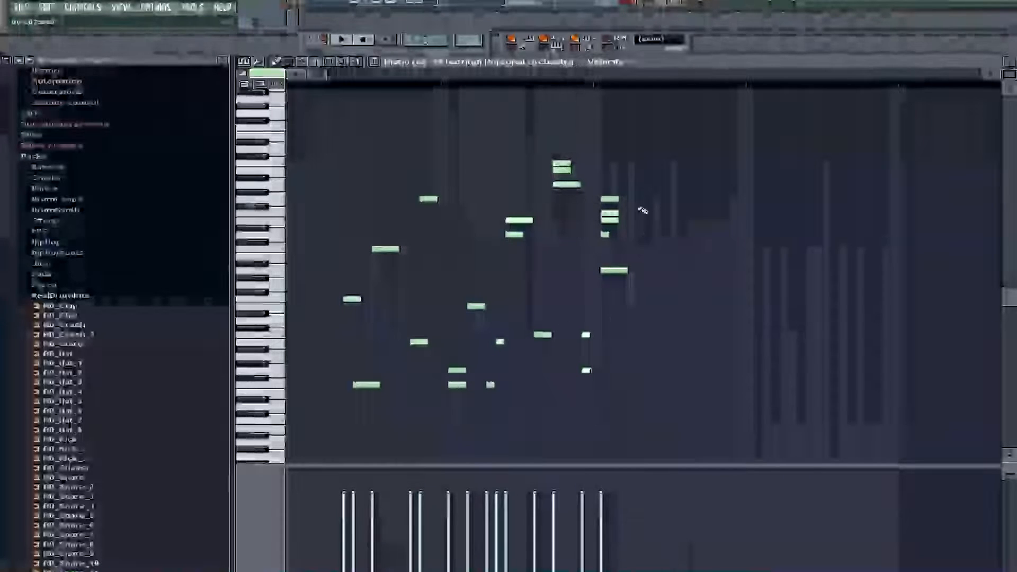
# Extend the opening notes of the take back to earlier start positions, and select all of its notes
pyautogui.moveTo(338, 248); pyautogui.dragTo(375, 316)
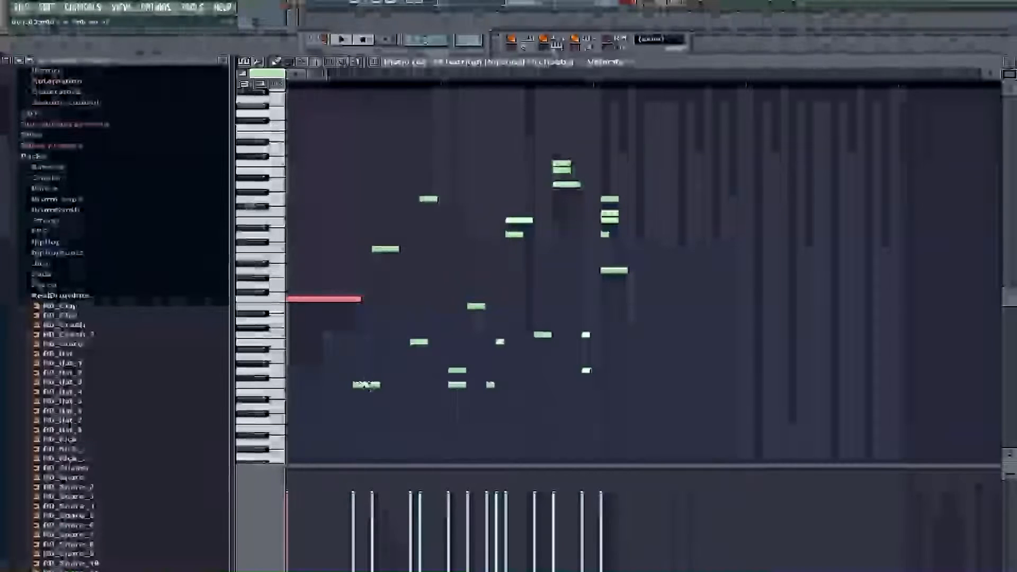
pyautogui.moveTo(373, 248); pyautogui.dragTo(366, 250)
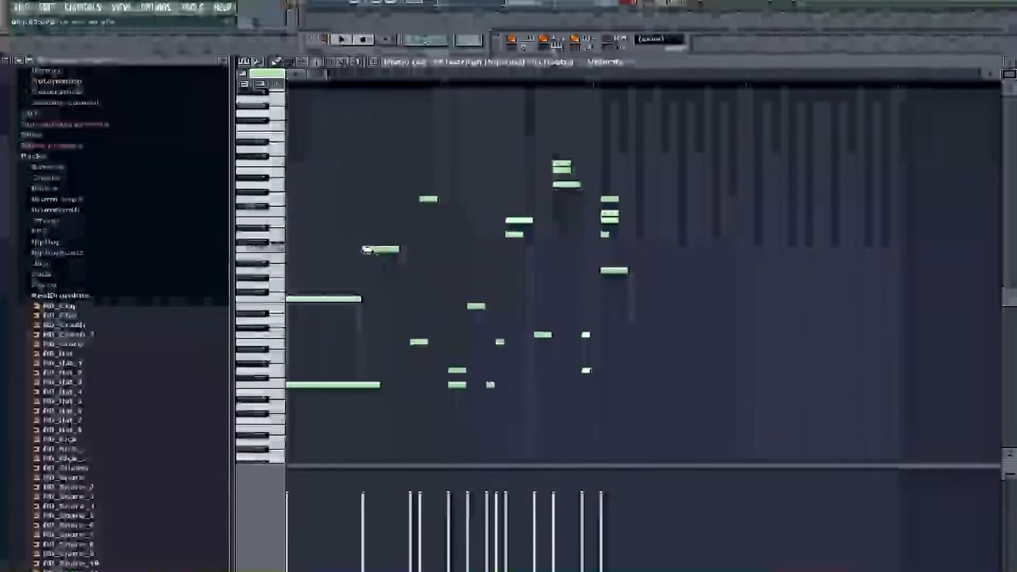
pyautogui.moveTo(420, 199); pyautogui.dragTo(367, 198)
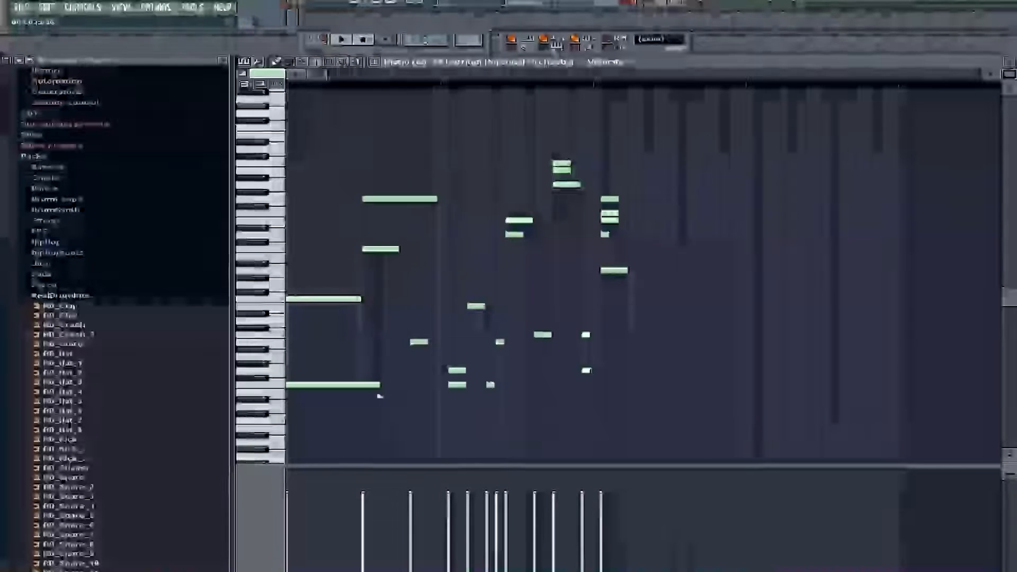
pyautogui.hotkey('ctrl', 'a')
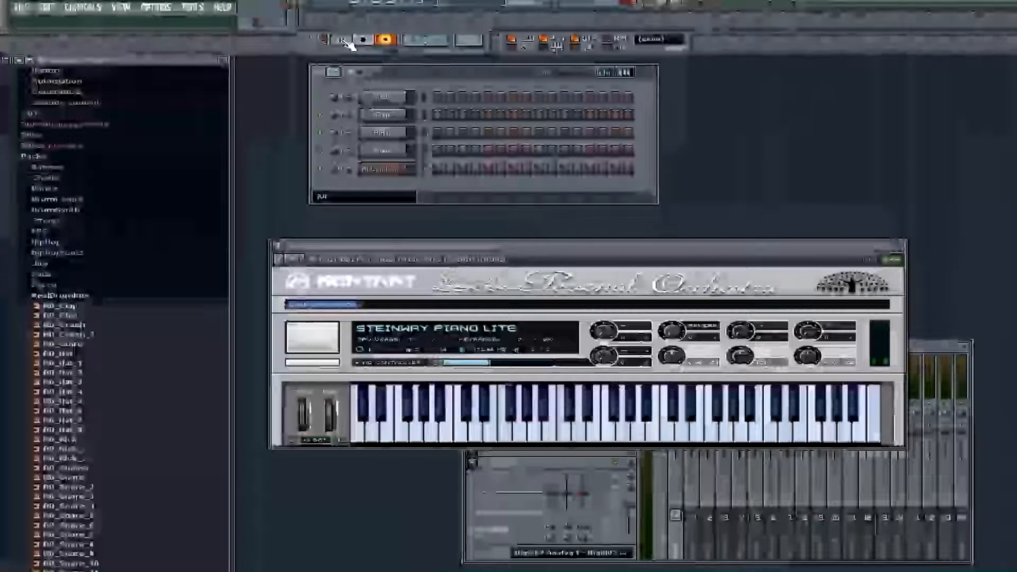
# Play back the new piano recording in the piano roll and delete the stray upper notes of the two late note pairs
pyautogui.click(500, 176)
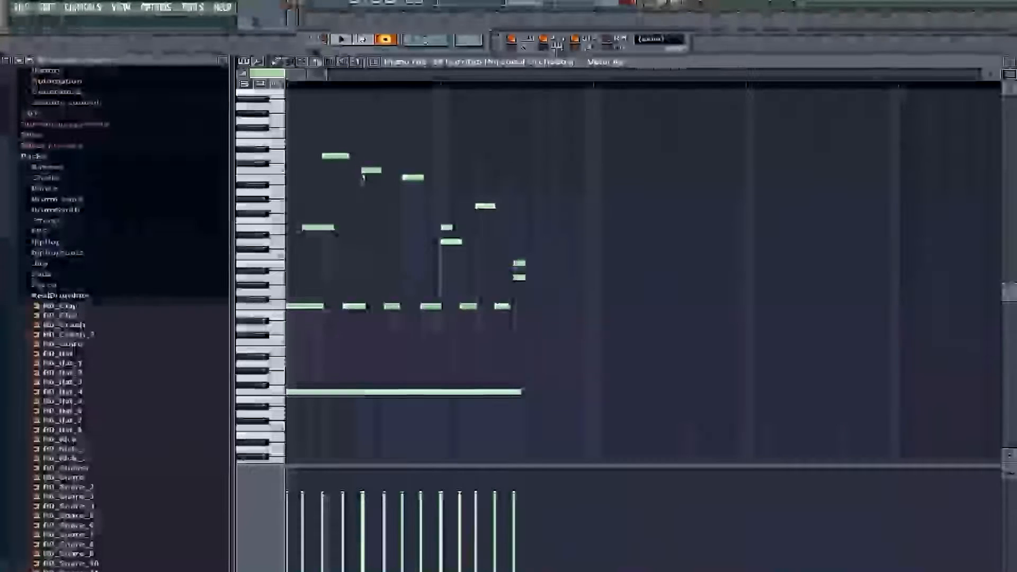
pyautogui.click(343, 41)
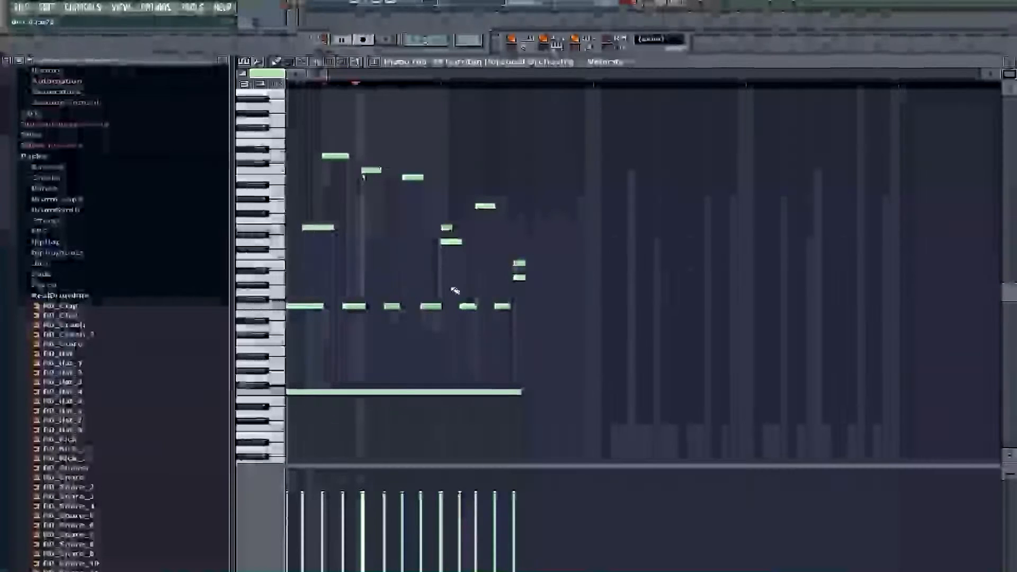
pyautogui.press('space')
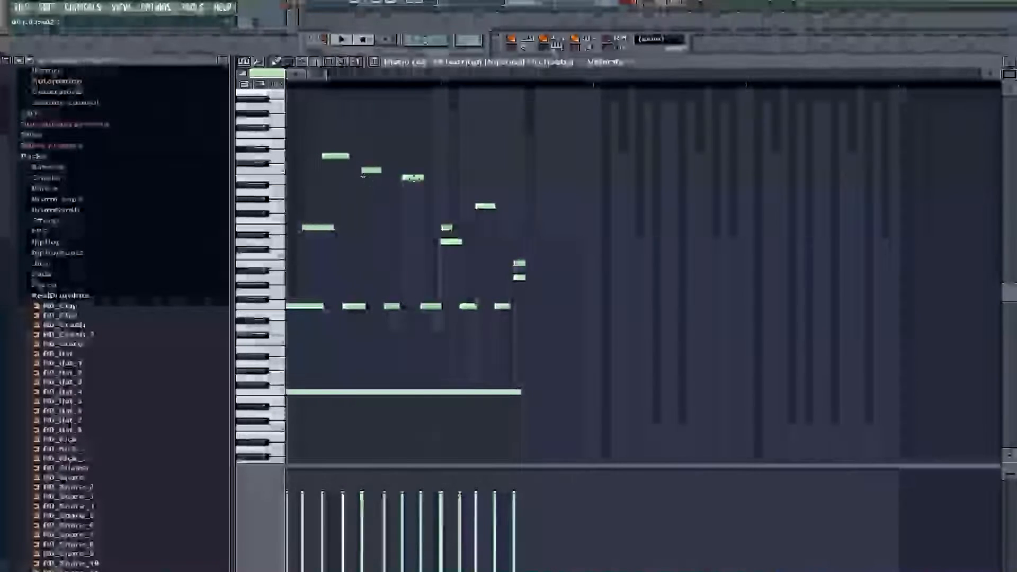
pyautogui.press('space')
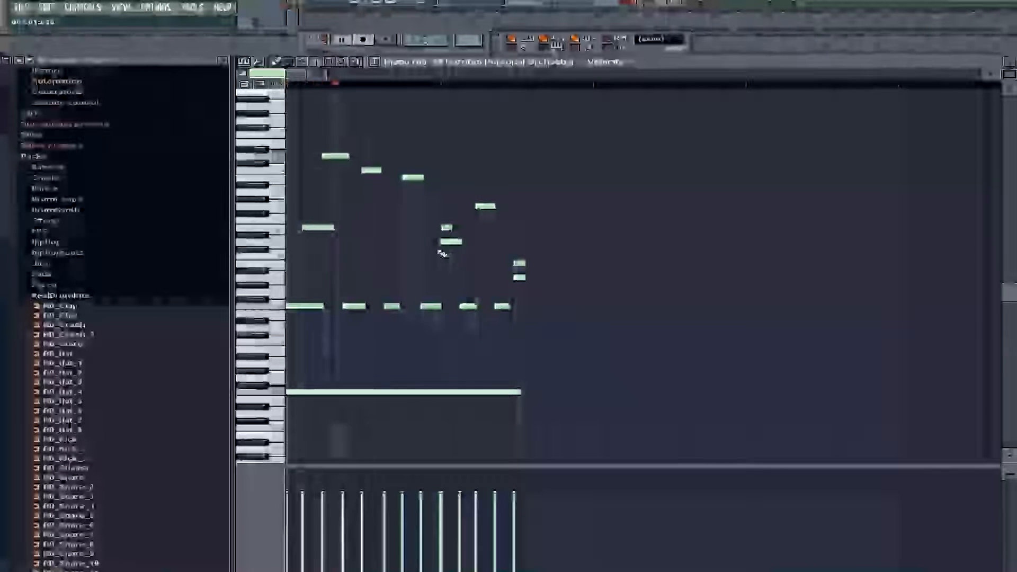
pyautogui.press('space')
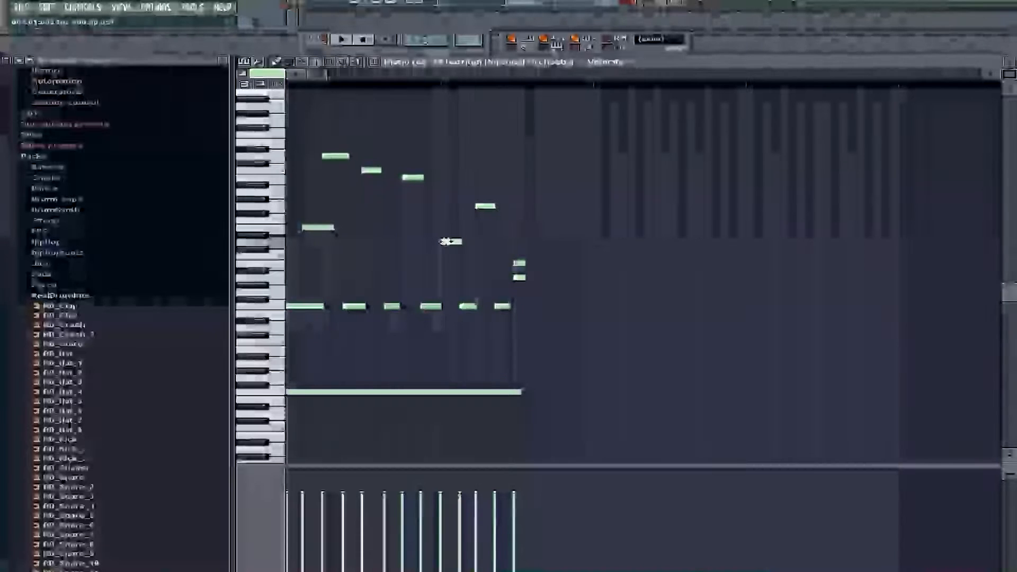
pyautogui.press('space')
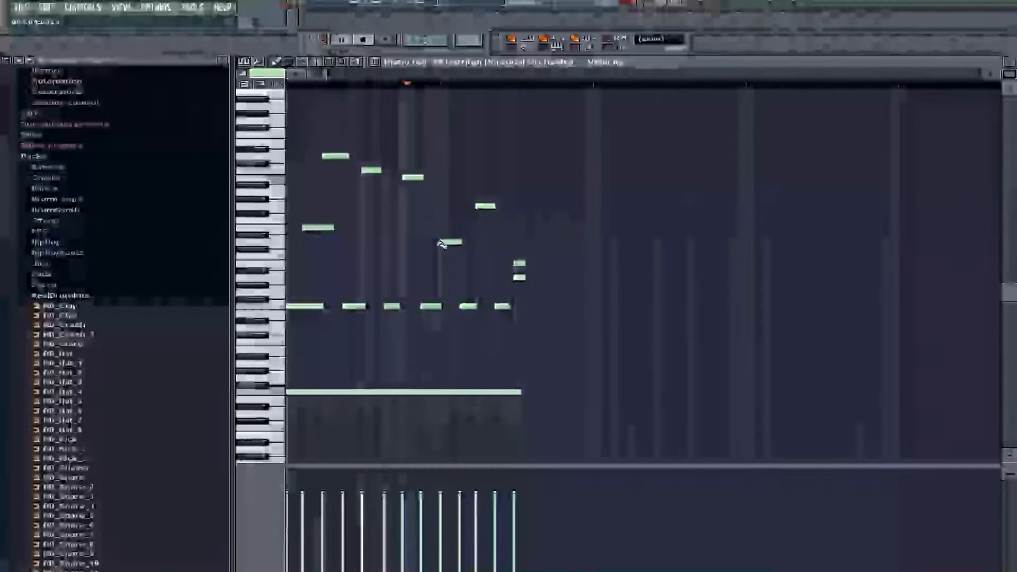
pyautogui.press('space')
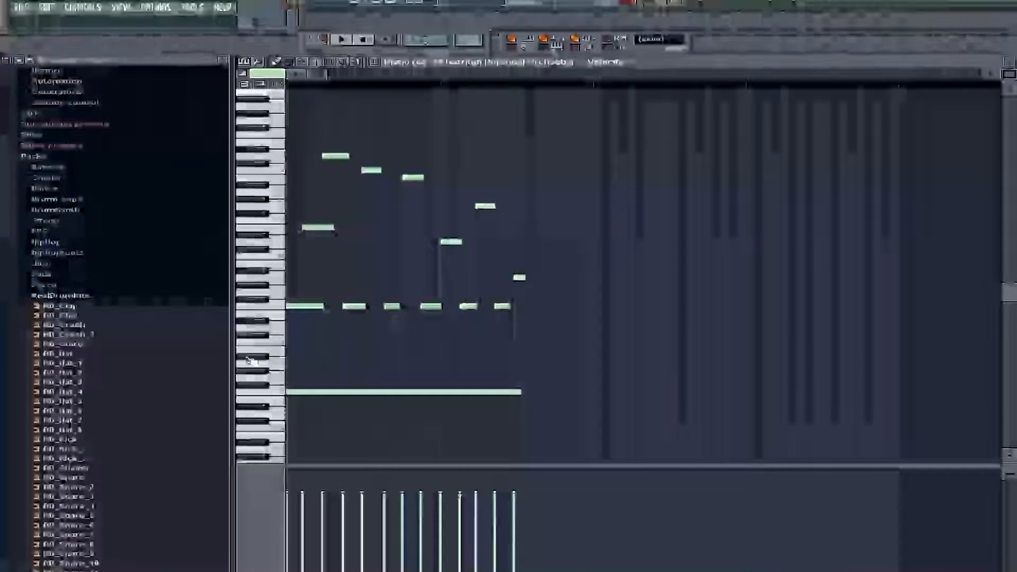
# Copy the row of six repeated notes two octaves lower and listen to the pattern
pyautogui.scroll(-5, 303, 331)
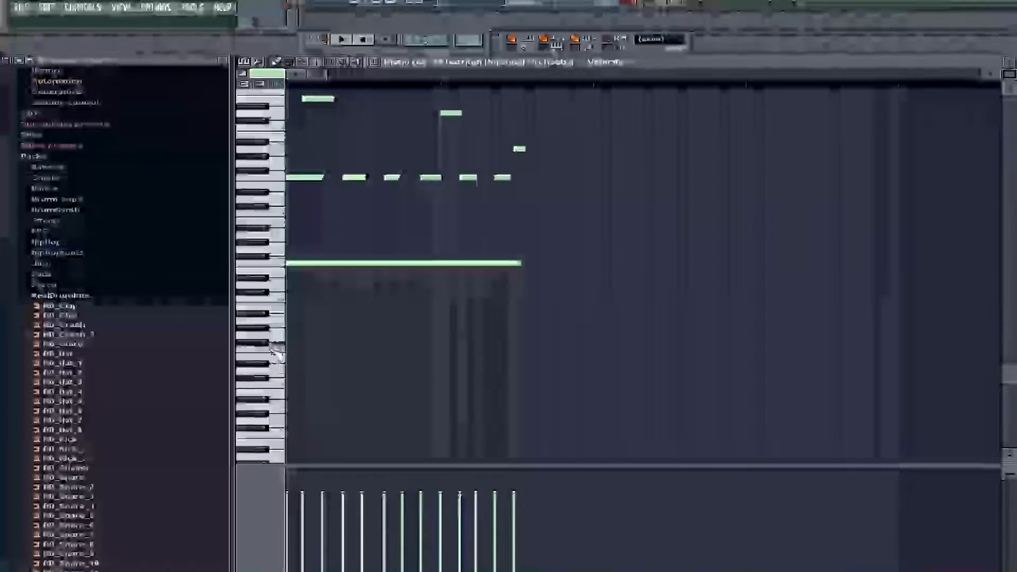
pyautogui.moveTo(536, 163); pyautogui.dragTo(198, 207)
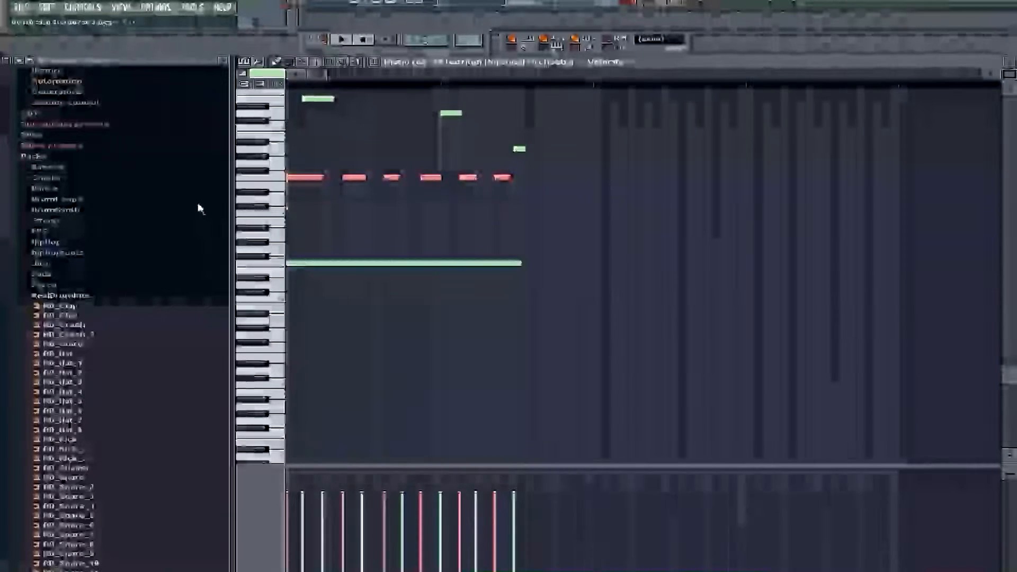
pyautogui.moveTo(308, 181); pyautogui.dragTo(228, 358)
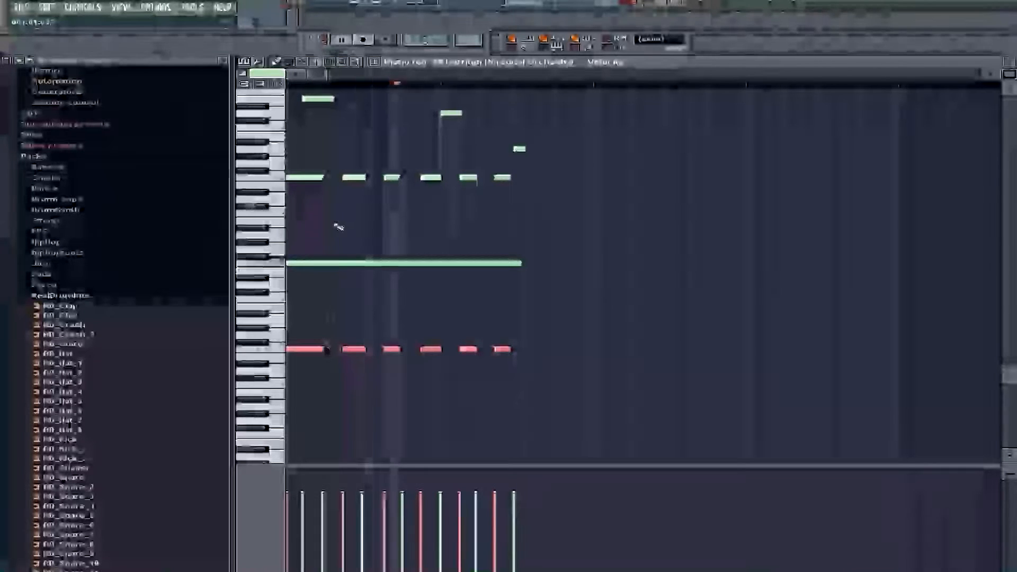
pyautogui.press('space')
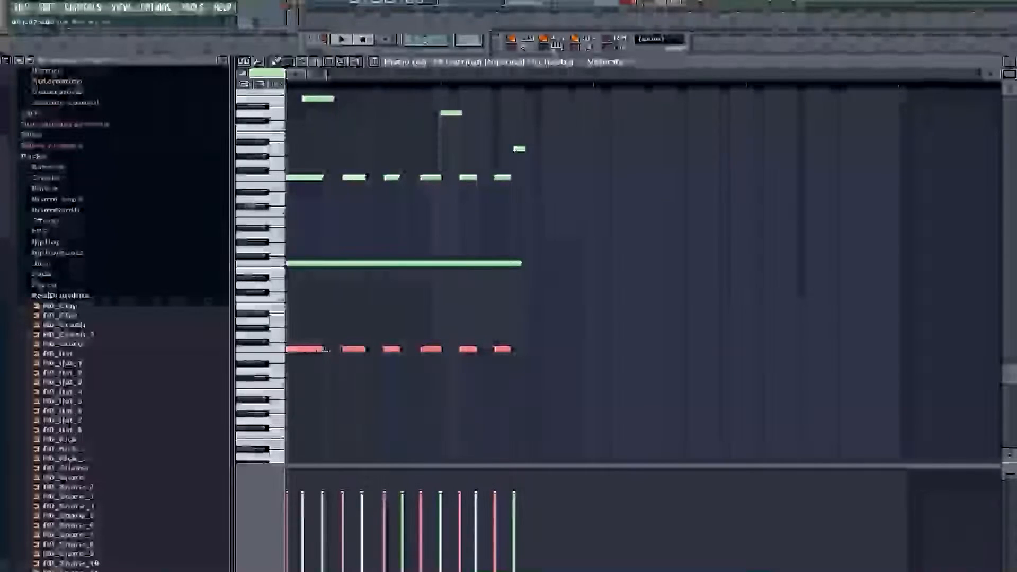
pyautogui.press('space')
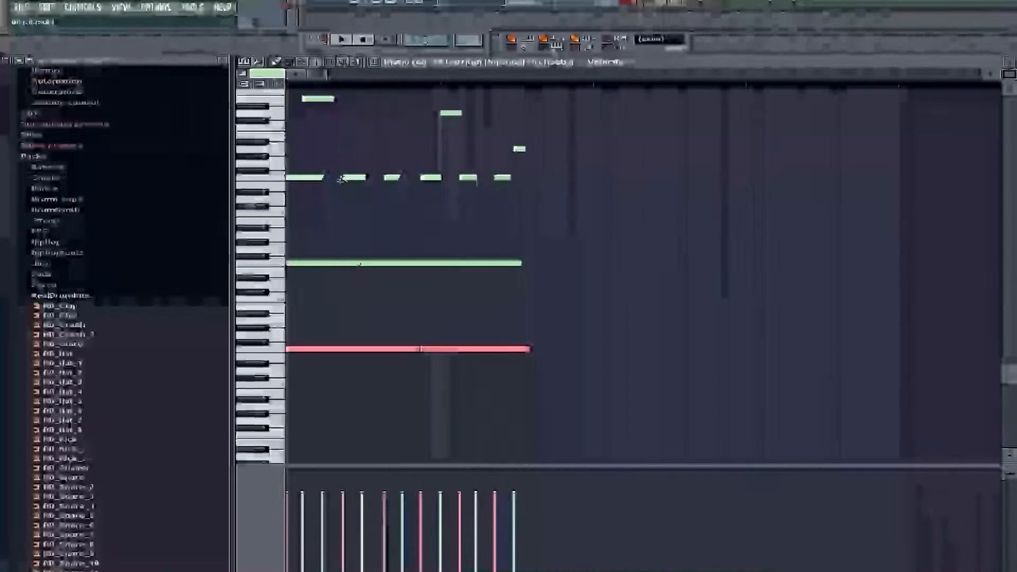
# Lengthen the notes in both six-note rows, leaving short gaps between them, and play the pattern to check it
pyautogui.moveTo(339, 350); pyautogui.dragTo(331, 350)
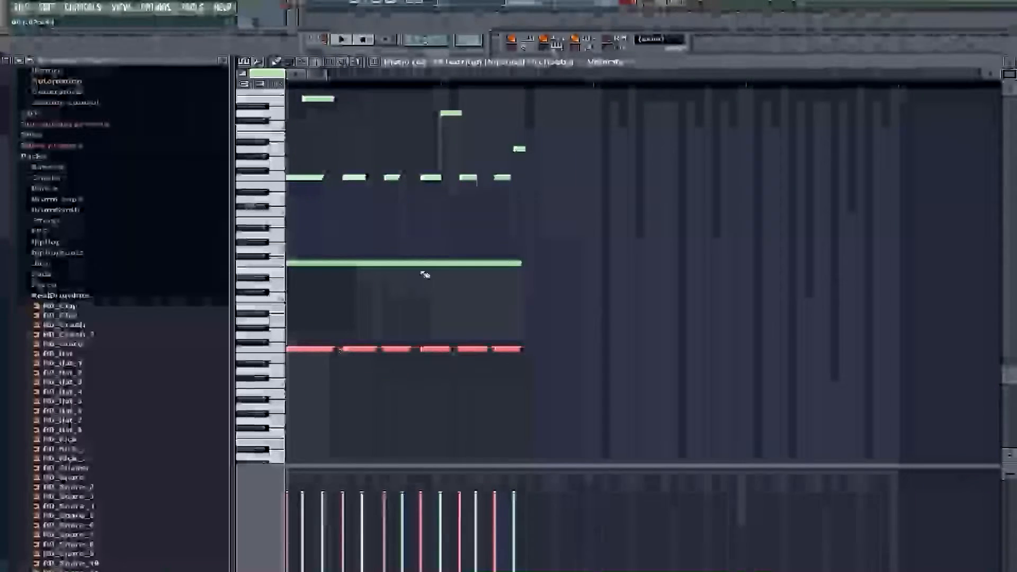
pyautogui.moveTo(524, 169); pyautogui.dragTo(330, 180)
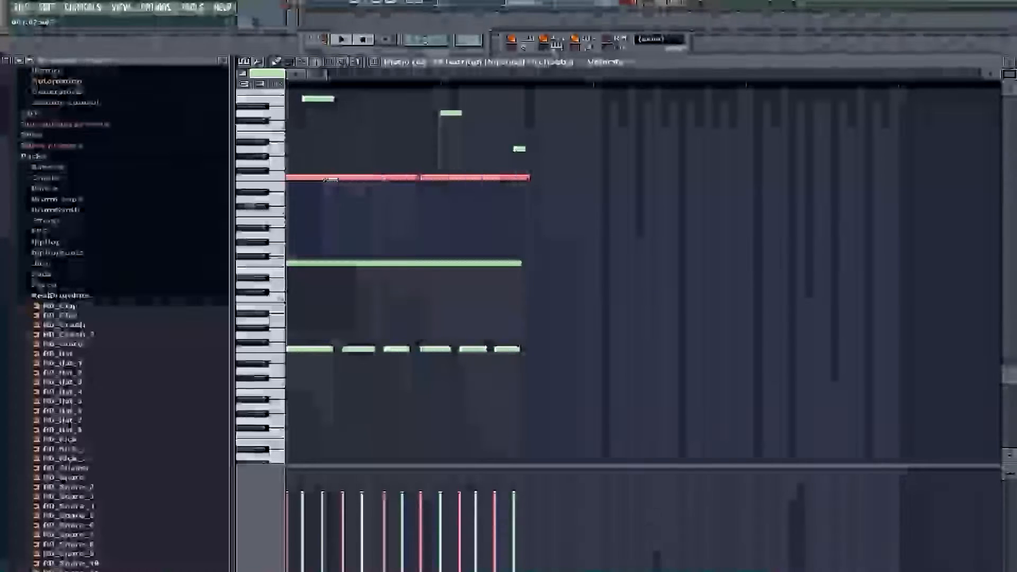
pyautogui.press('space')
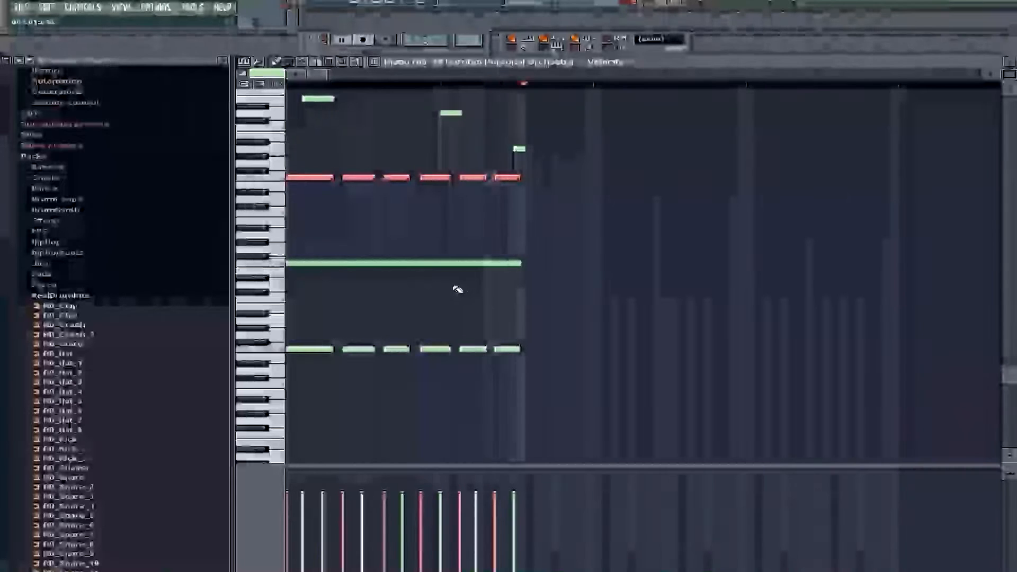
pyautogui.scroll(5, 565, 395)
pyautogui.scroll(-4, 567, 395)
pyautogui.press('space')
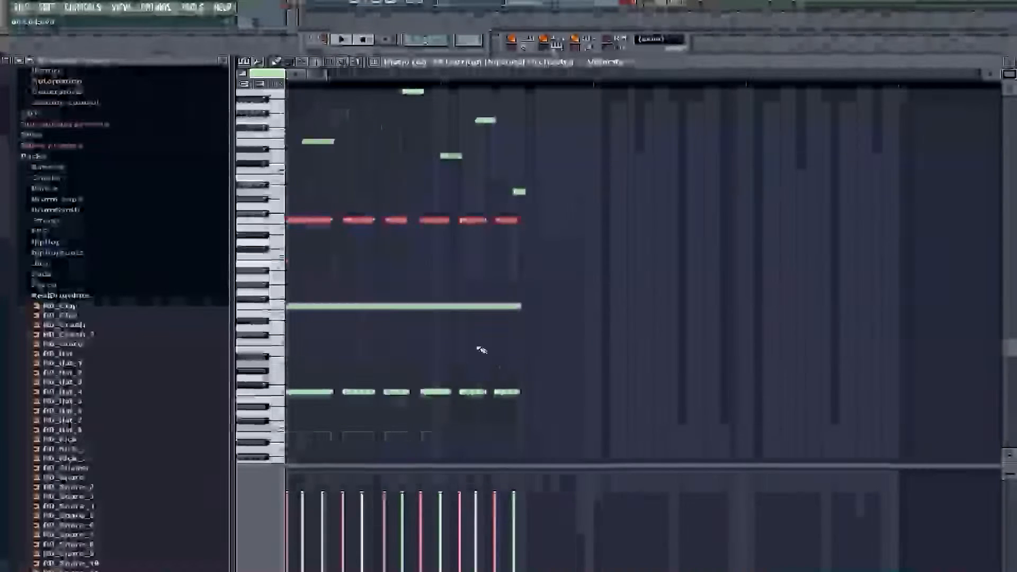